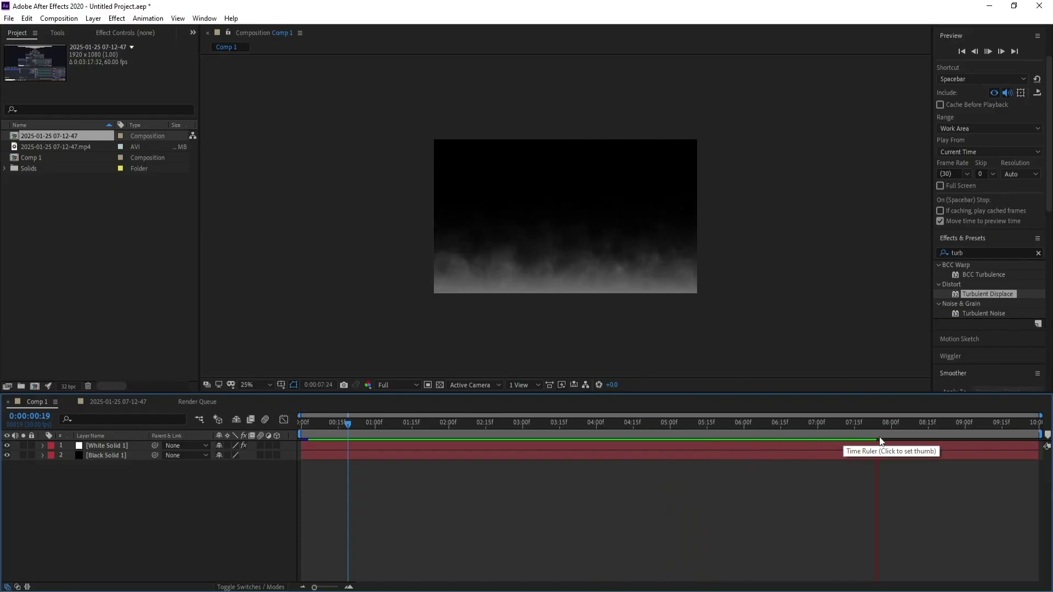
Move the current time indicator to about three seconds.
left_click_drag(873, 428, 594, 439)
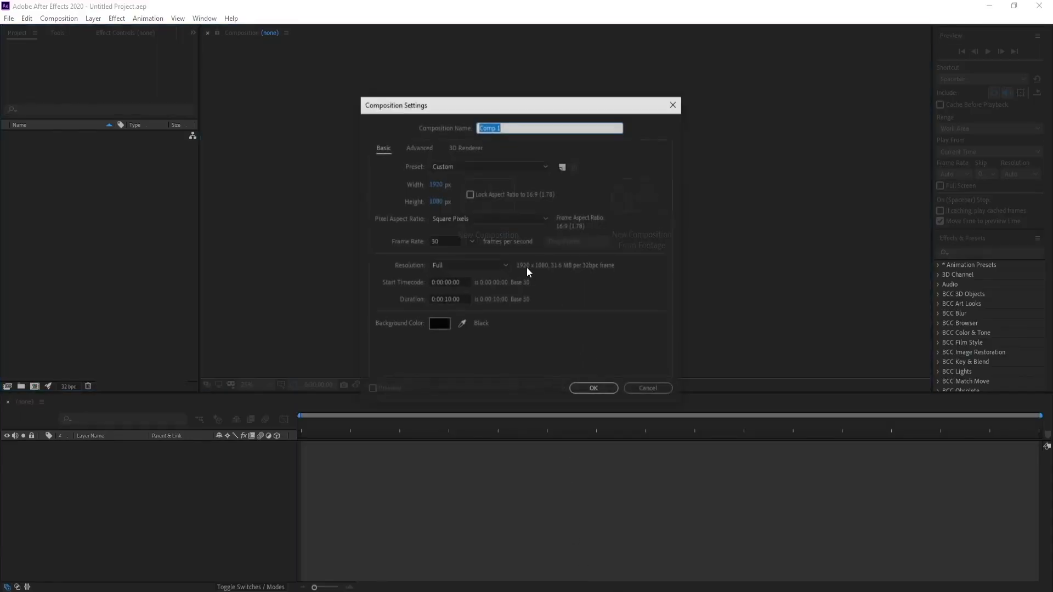
Confirm the 1920×1080, 30 fps composition and add a black solid layer.
left_click(442, 240)
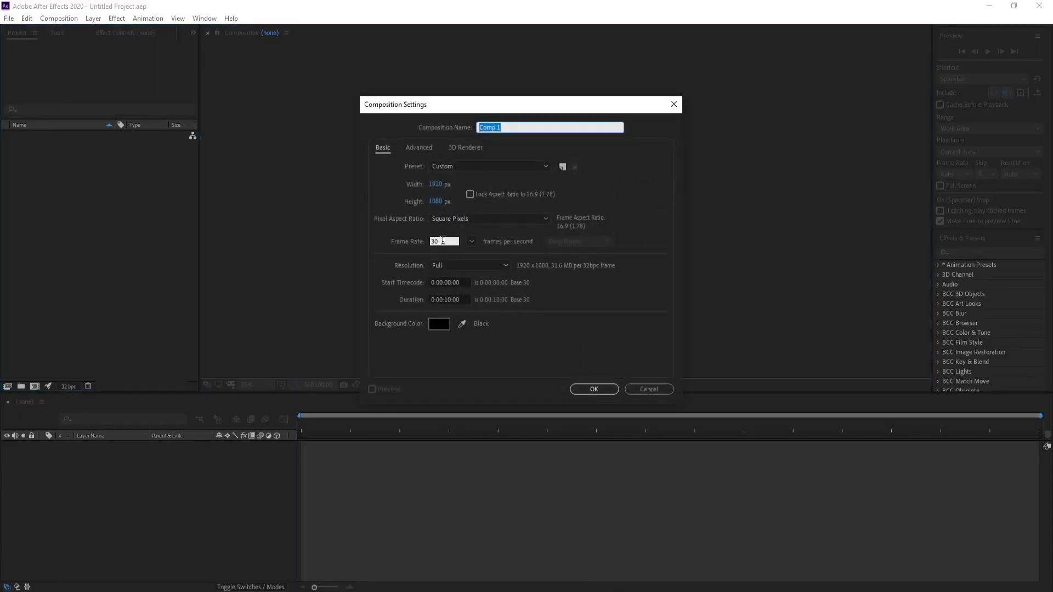
left_click(453, 307)
left_click(593, 388)
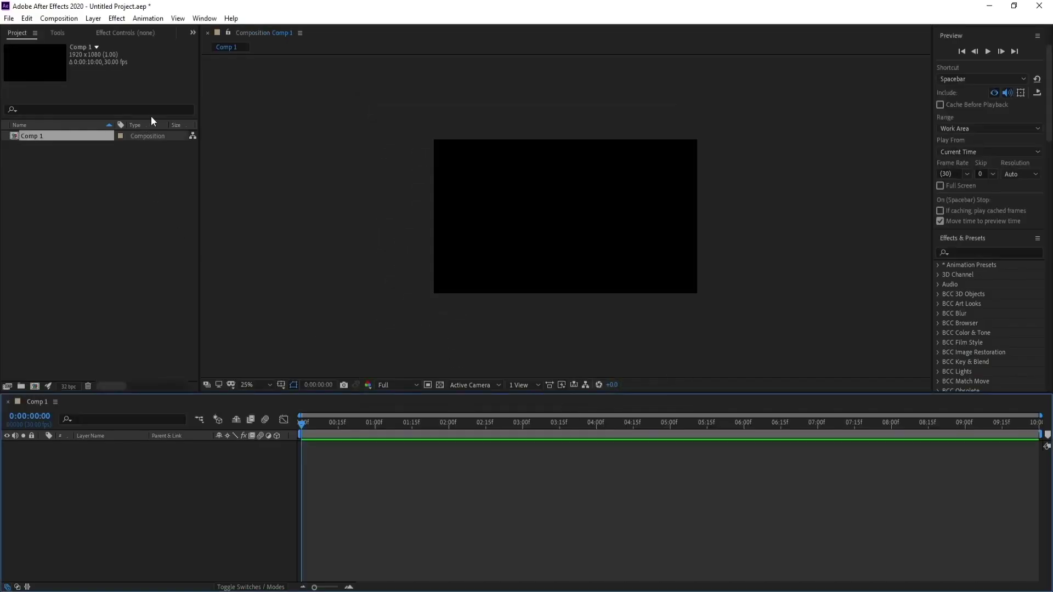
left_click(93, 18)
left_click(280, 44)
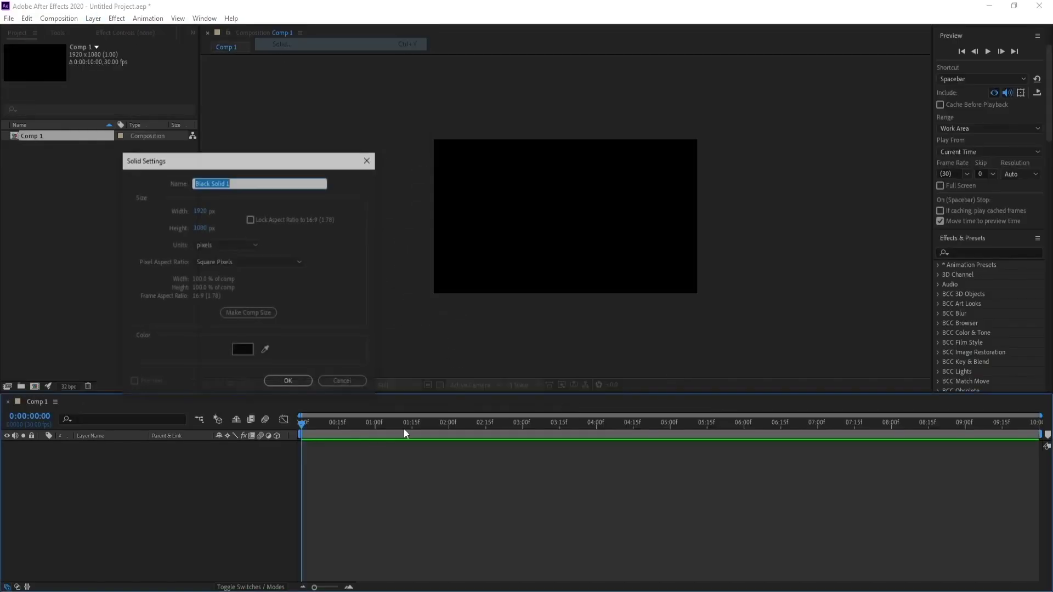
left_click(288, 379)
Add a second solid layer coloured pure white (FFFFFF) above the black one.
left_click(93, 19)
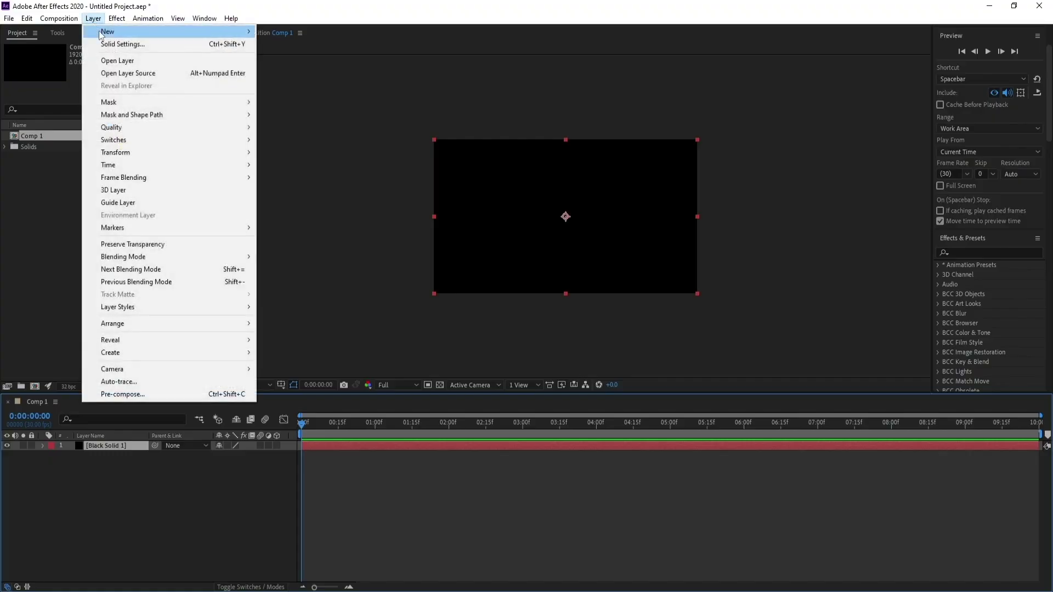
left_click(287, 41)
left_click(243, 351)
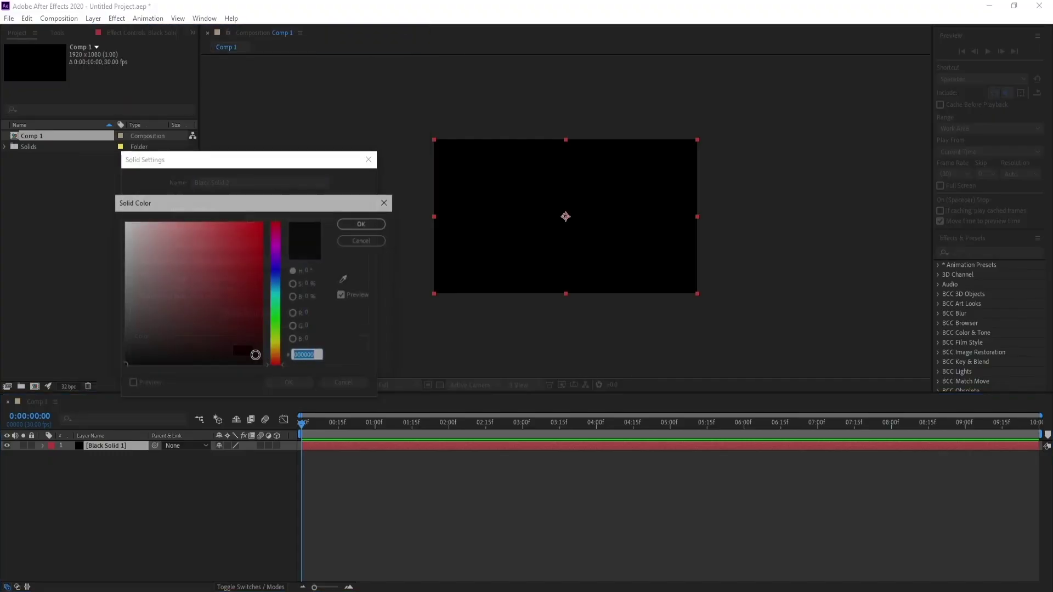
left_click_drag(261, 365, 45, 126)
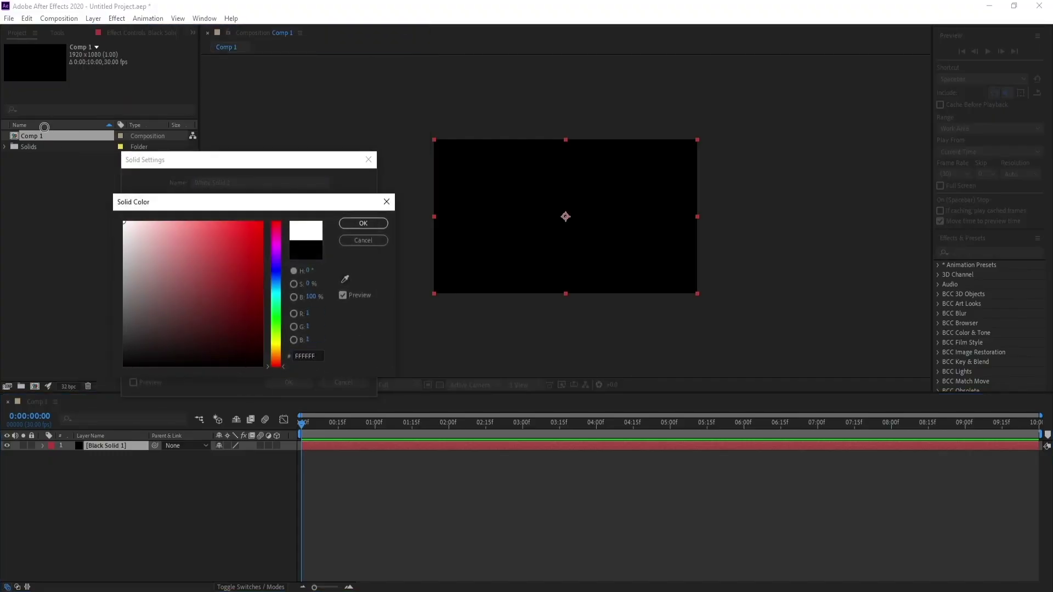
left_click(362, 225)
left_click(288, 379)
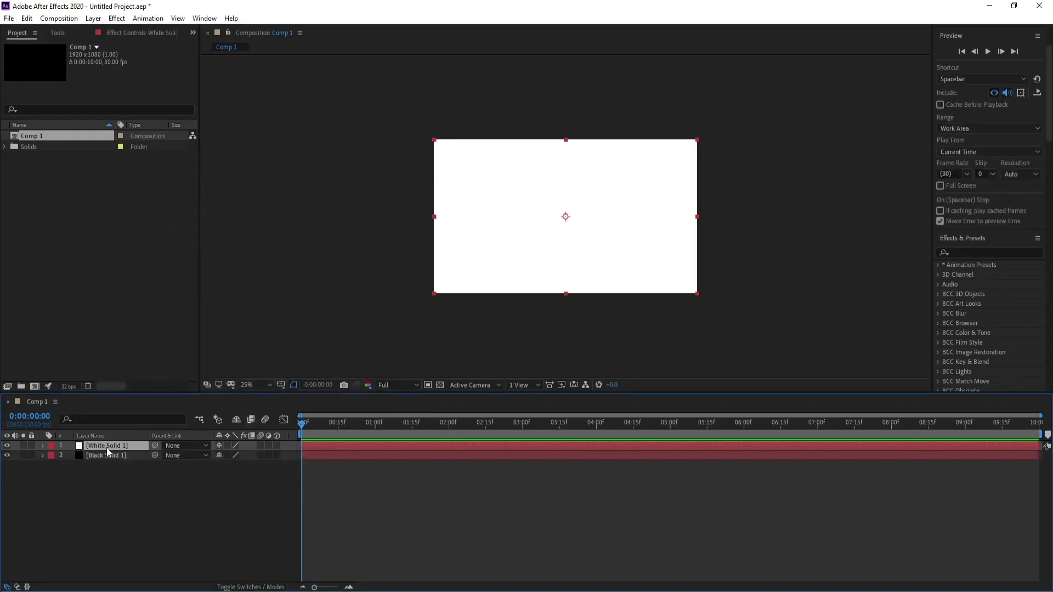
Draw a rectangular mask over the lower part of the white solid.
left_click(58, 34)
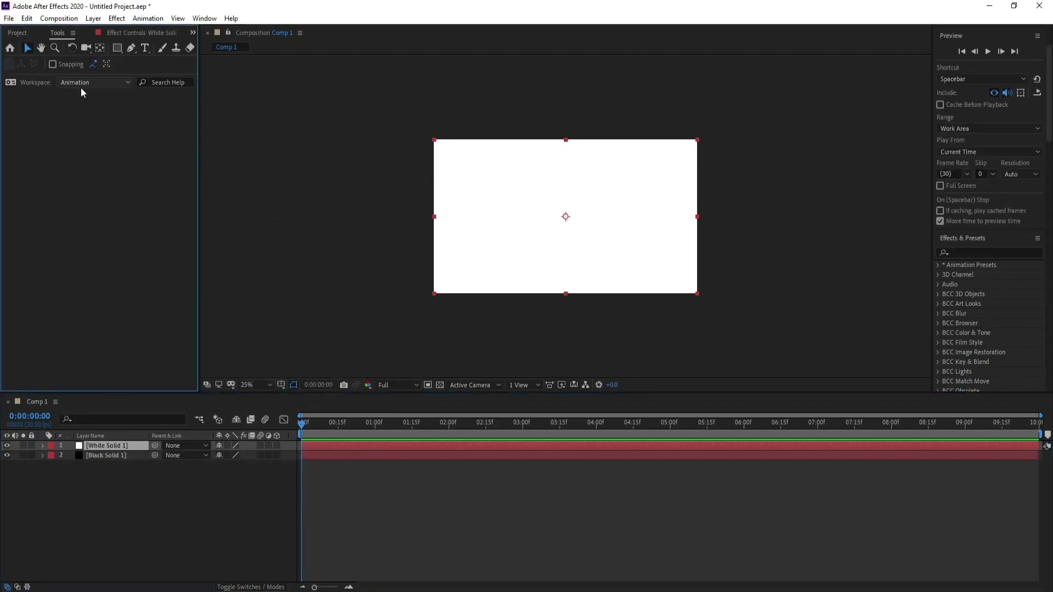
left_click_drag(122, 50, 169, 52)
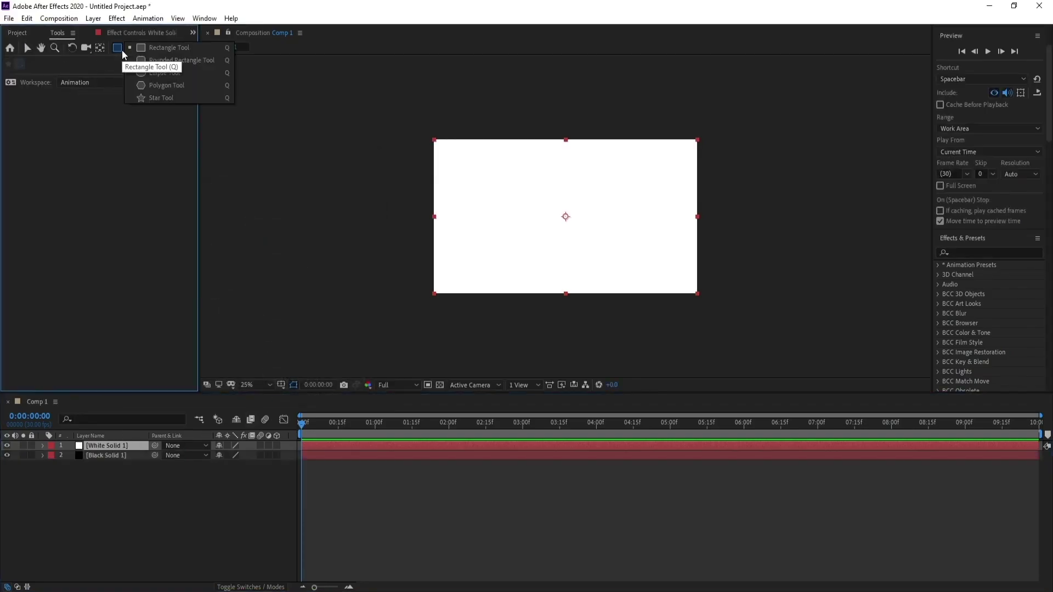
left_click(183, 50)
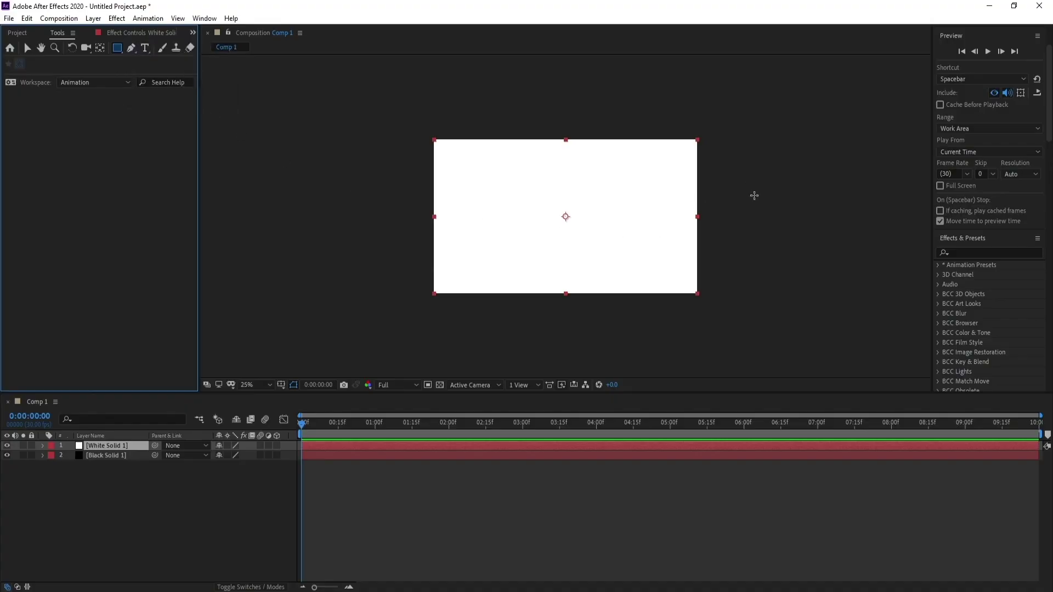
left_click_drag(754, 196, 359, 350)
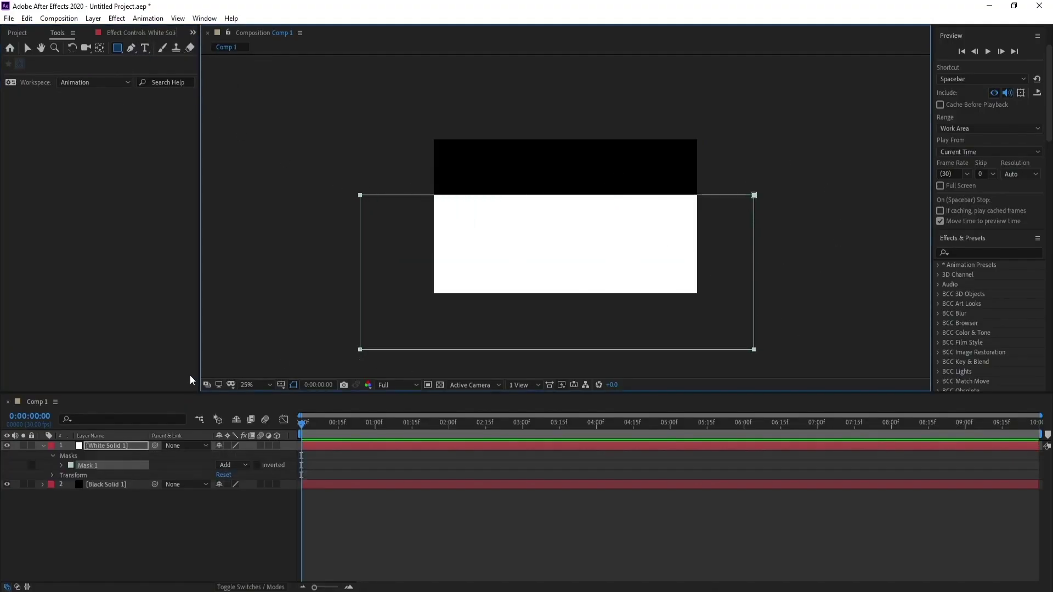
Set Mask 1's feather to 700 pixels.
left_click(88, 467)
left_click(61, 466)
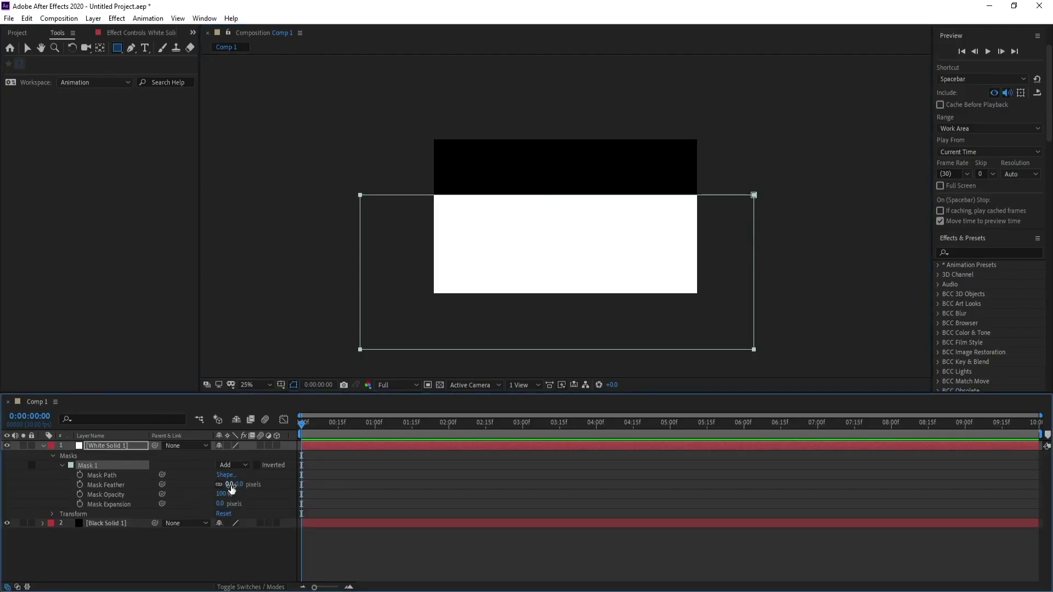
left_click(231, 486)
type("7")
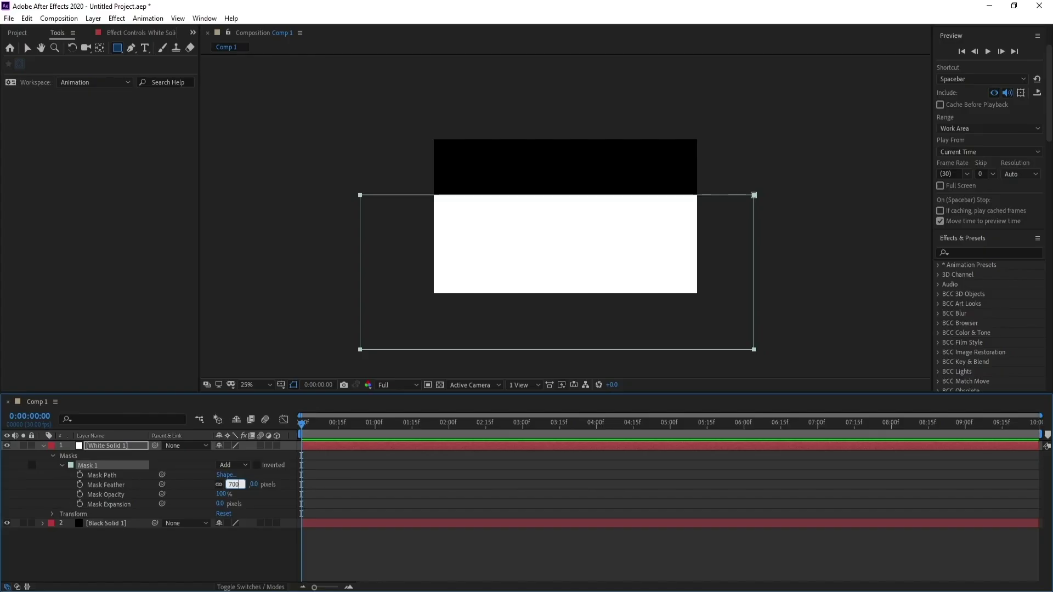
key("Return")
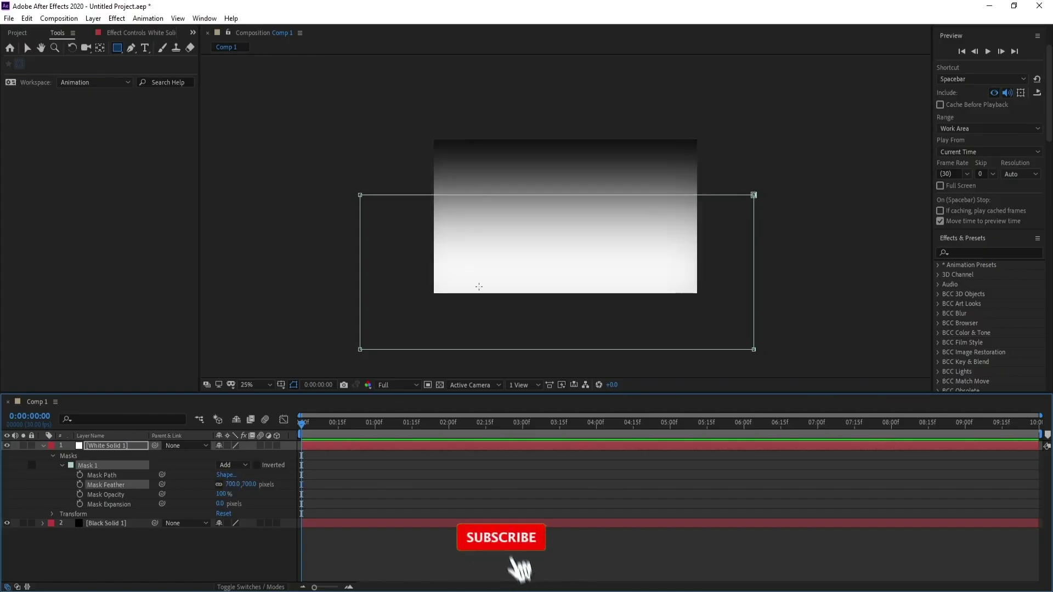
Apply the Turbulent Displace effect to White Solid 1.
left_click(96, 446)
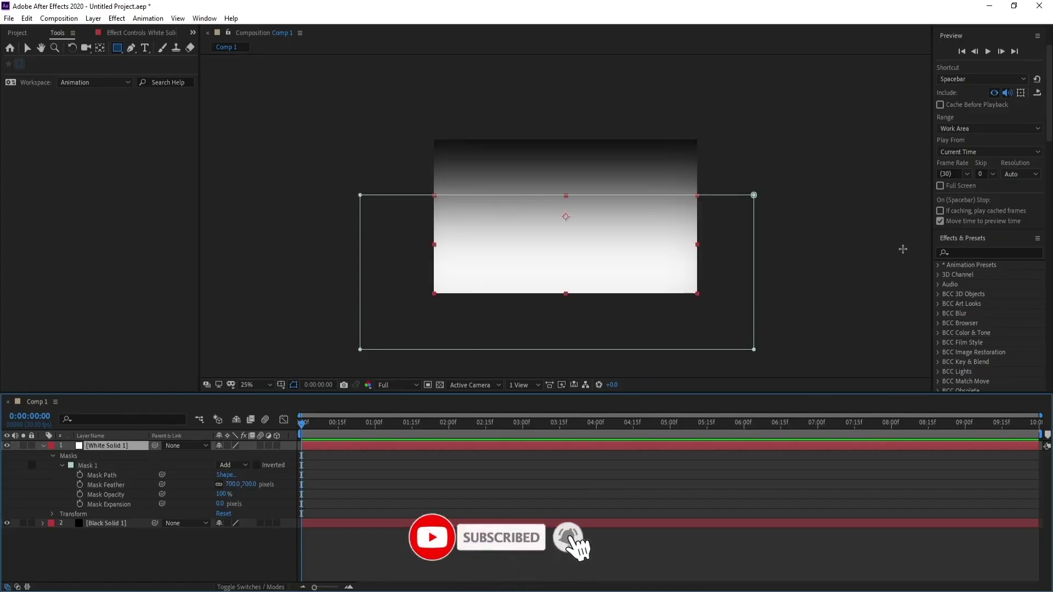
left_click(987, 253)
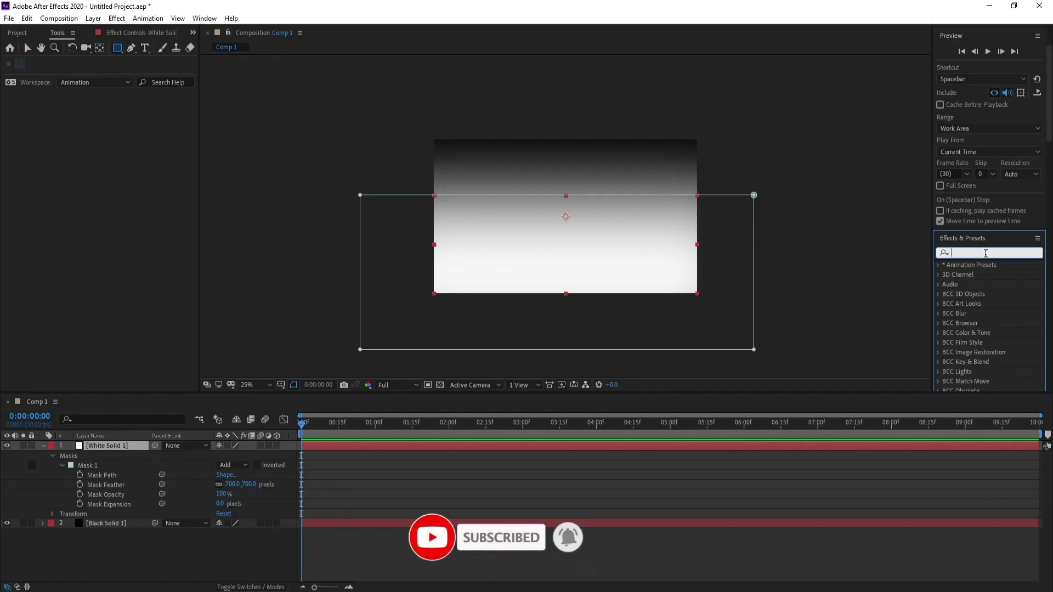
type("te")
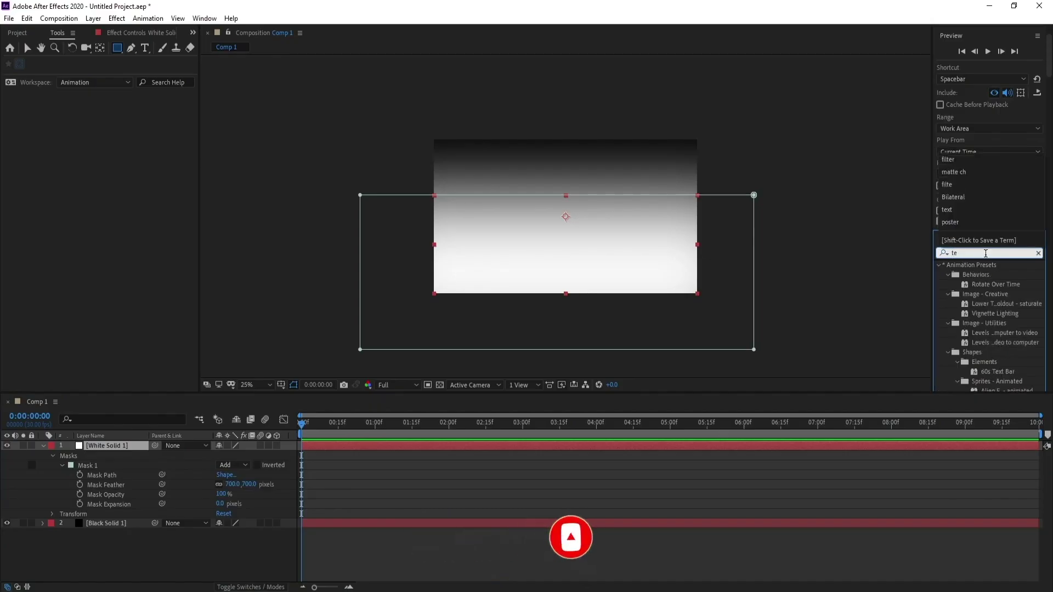
type("rb")
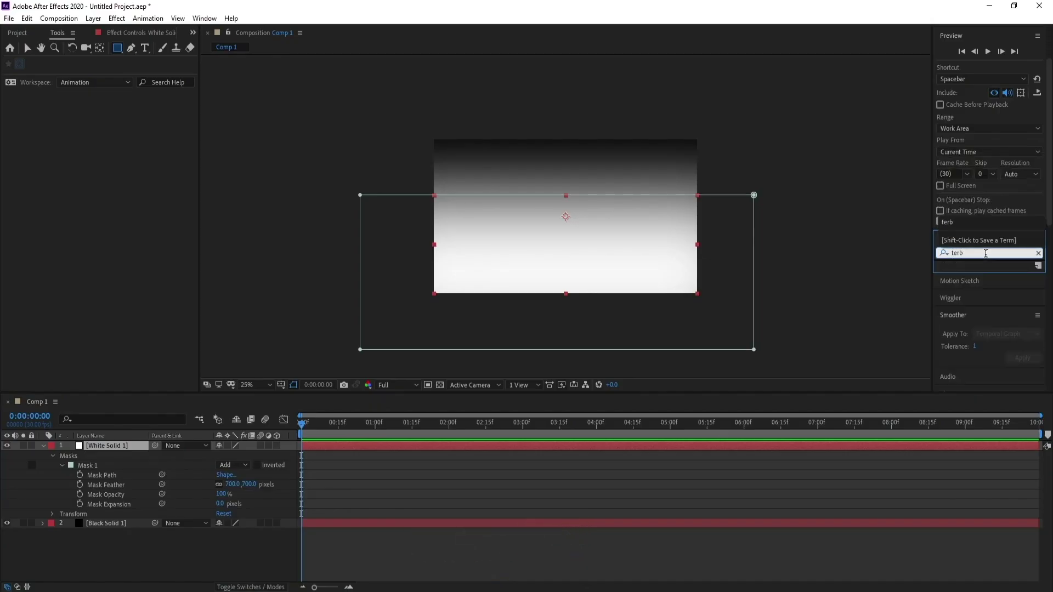
key("BackSpace")
key("BackSpace")
key("BackSpace")
key("BackSpace")
type("ur")
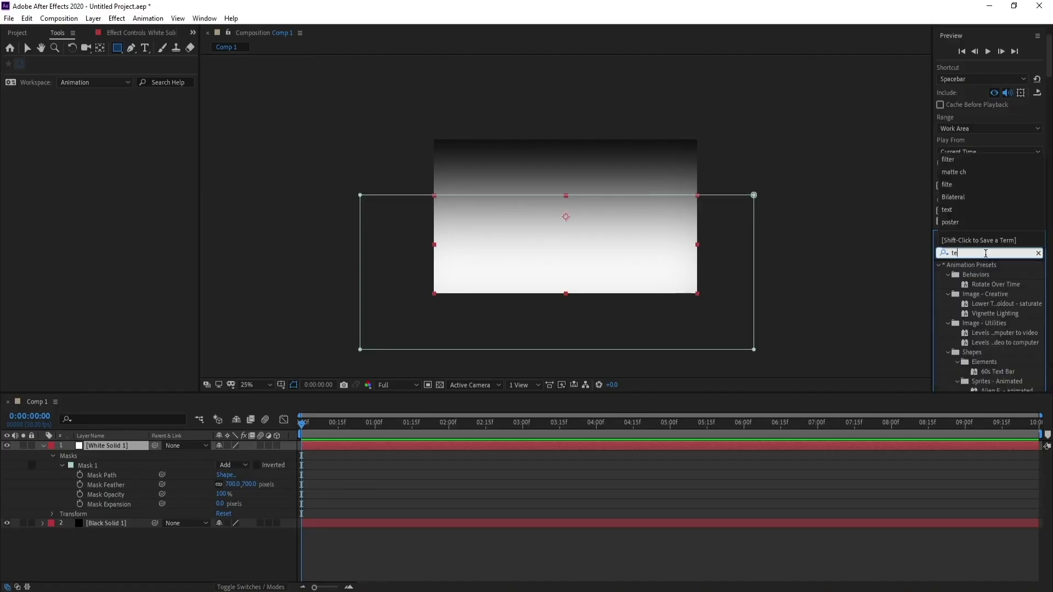
type("b")
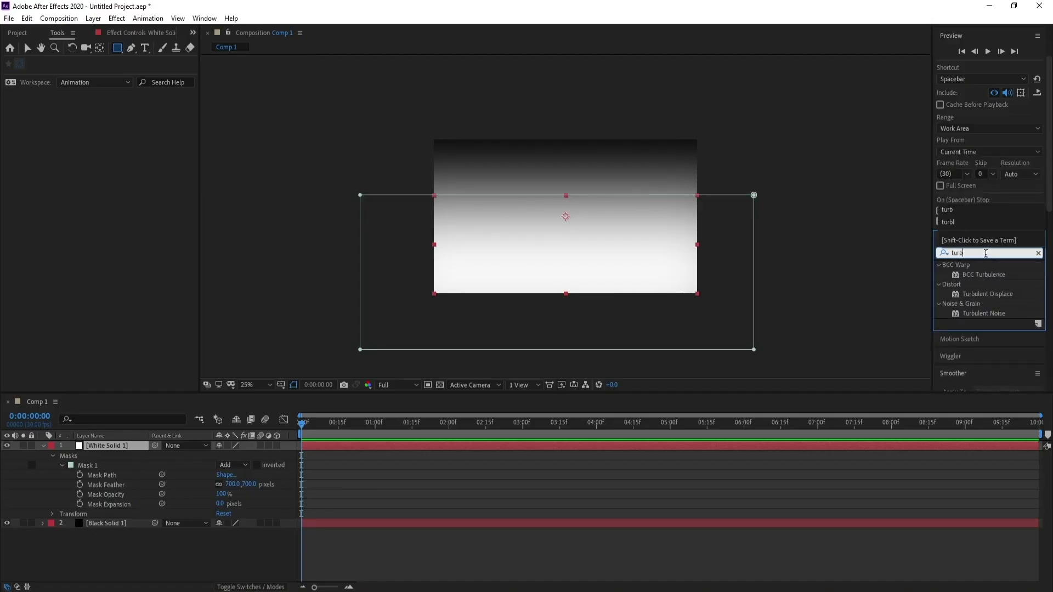
double_click(987, 294)
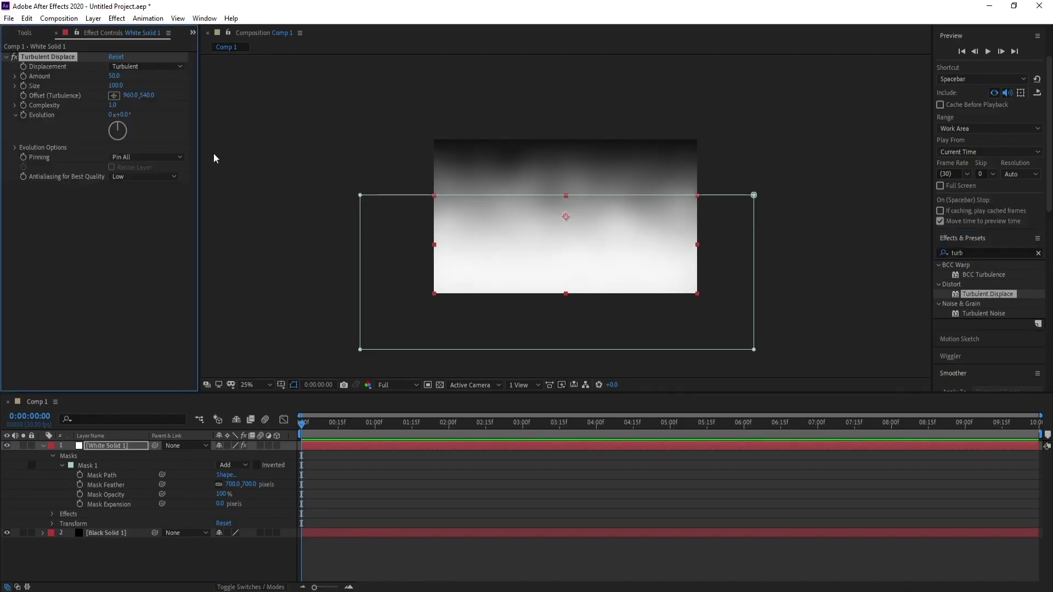
Set Turbulent Displace to Amount 80, Size 50, Complexity 6, and scrub to check.
left_click(114, 77)
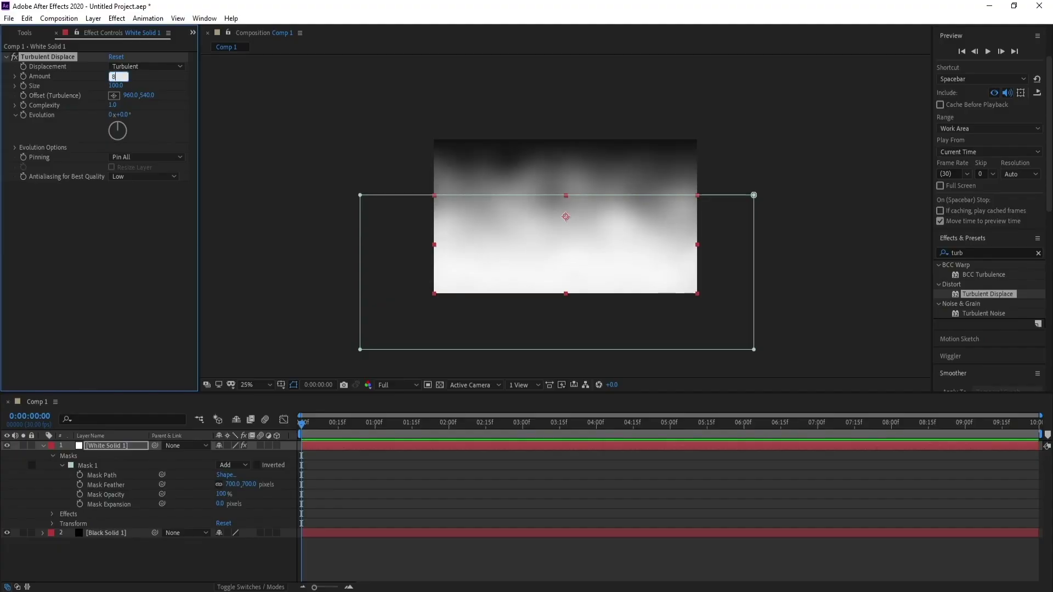
type("0")
key("Return")
left_click_drag(116, 86, 112, 87)
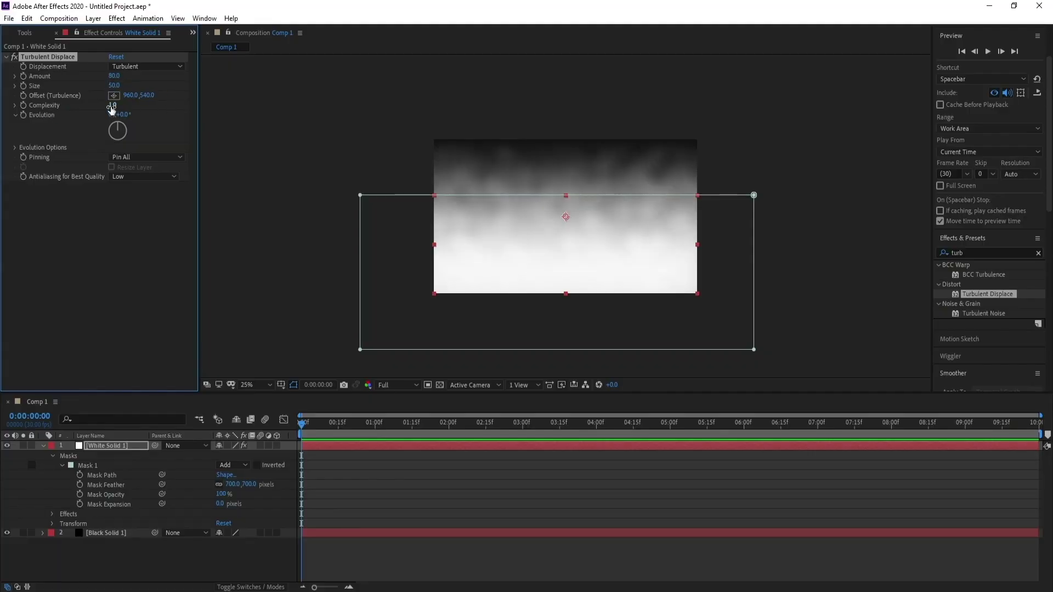
left_click(112, 106)
type("4")
key("Return")
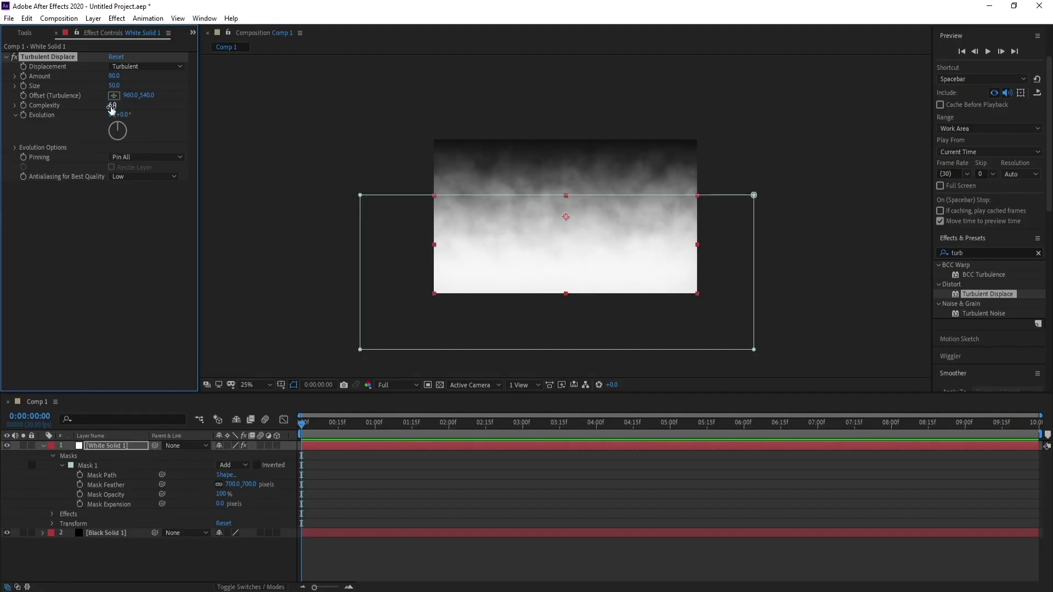
type("6")
key("Return")
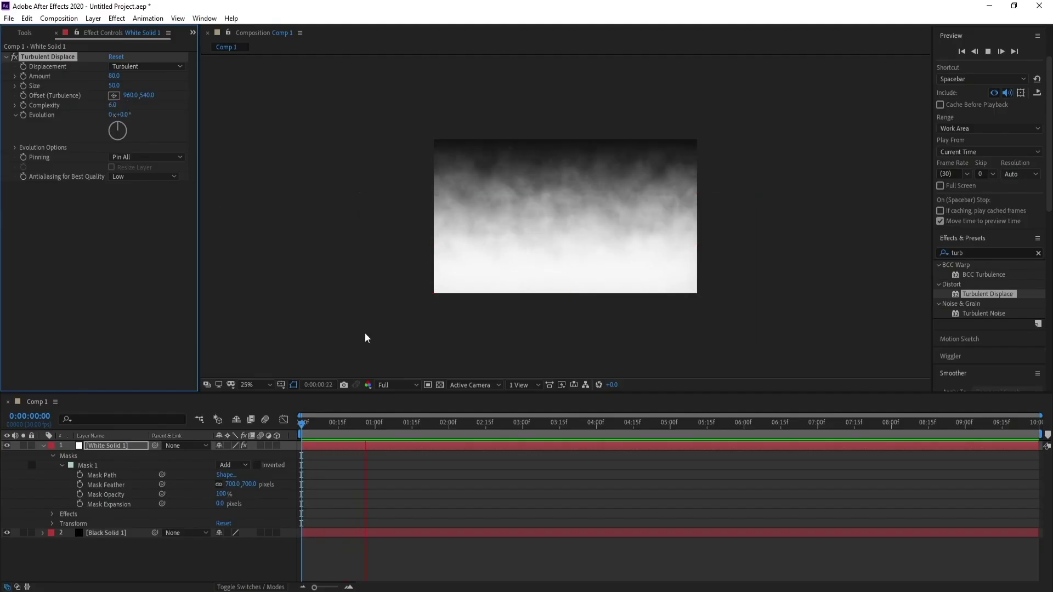
left_click_drag(365, 422, 449, 423)
key("Home")
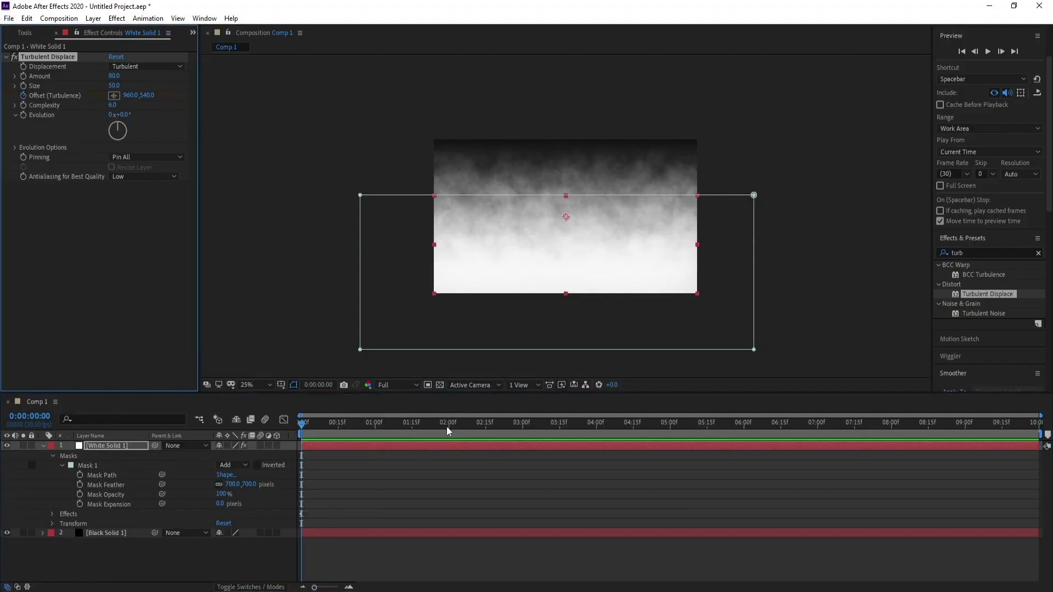
At the last frame, move the turbulence offset up to about 1356, 339.
left_click_drag(455, 423, 1036, 424)
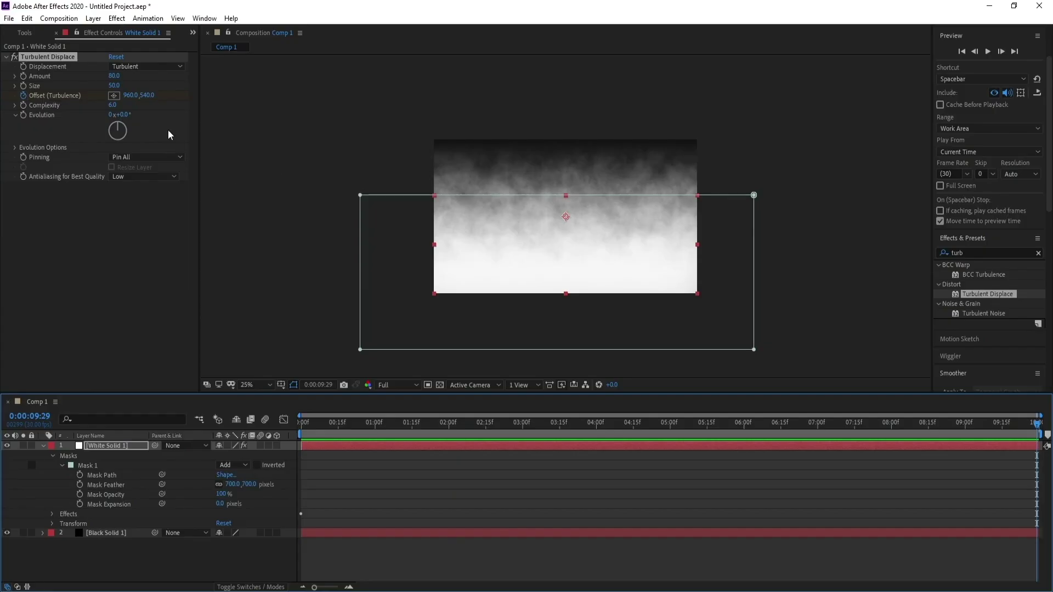
left_click(115, 96)
left_click(710, 153)
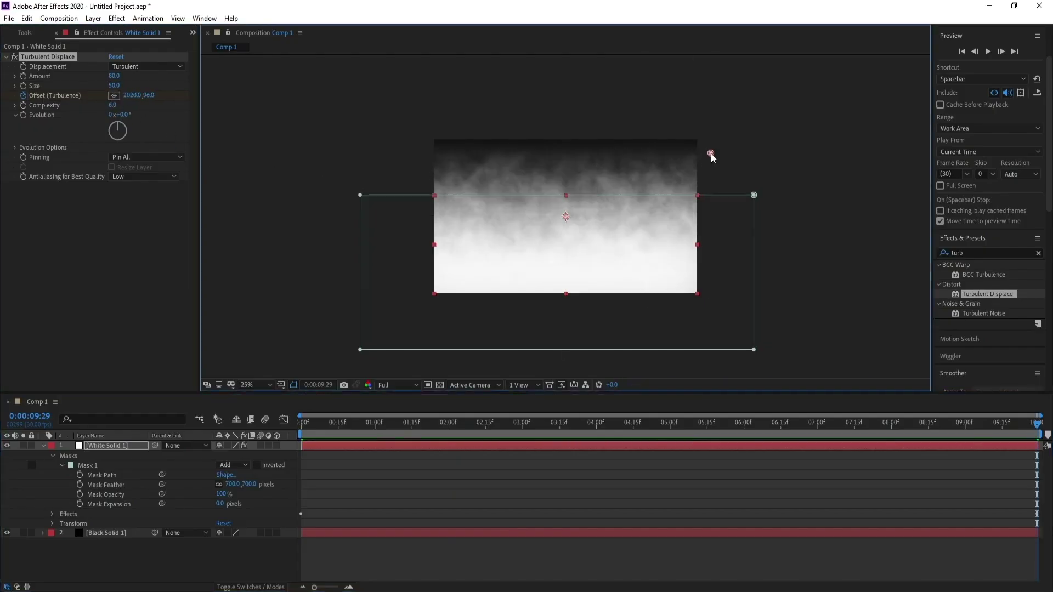
left_click_drag(715, 141, 715, 137)
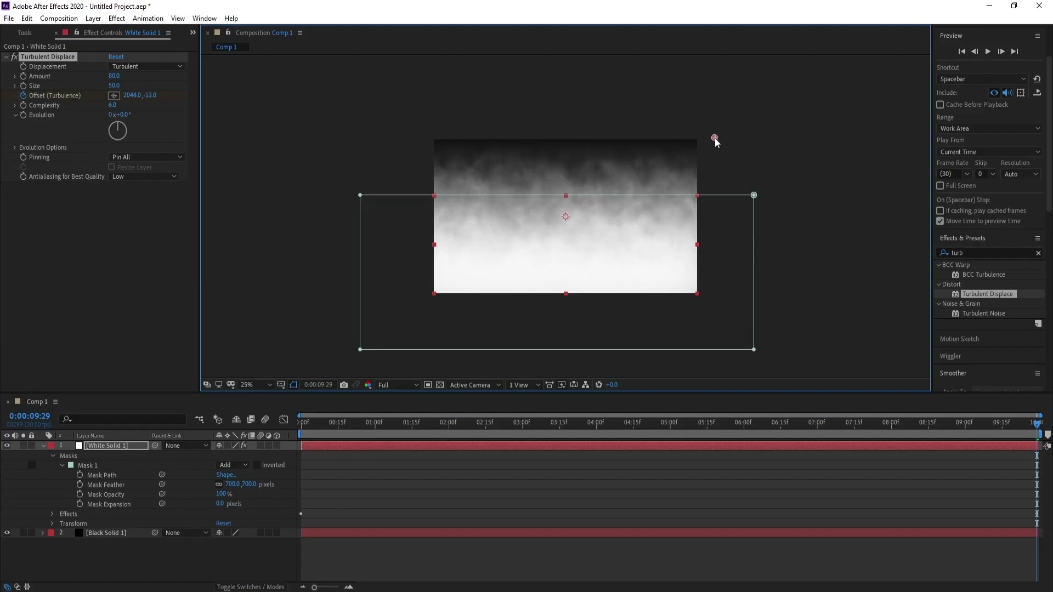
Preview the drifting smoke from around three seconds.
left_click(569, 425)
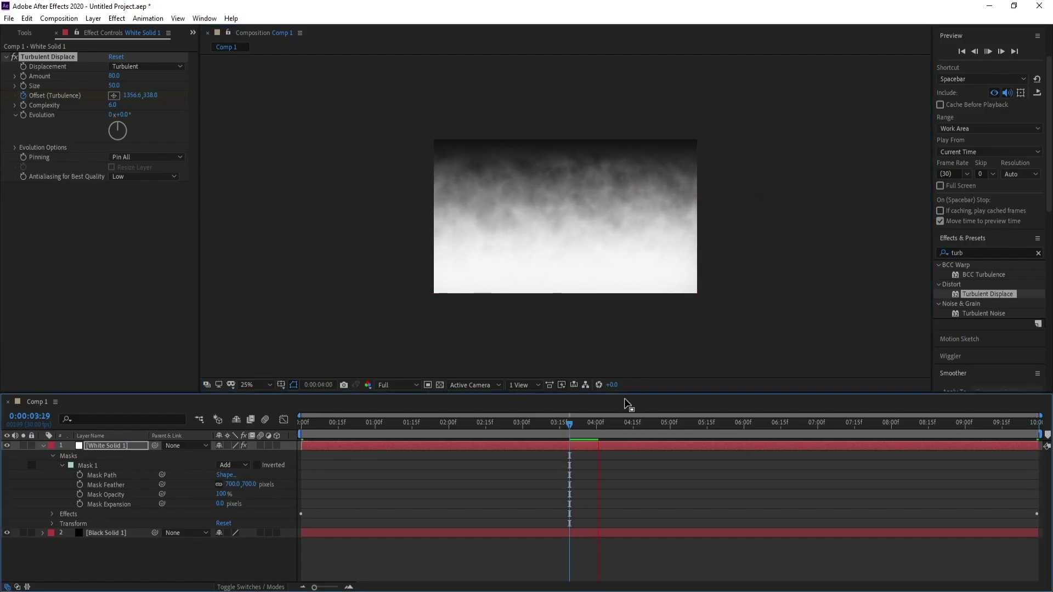
left_click(569, 425)
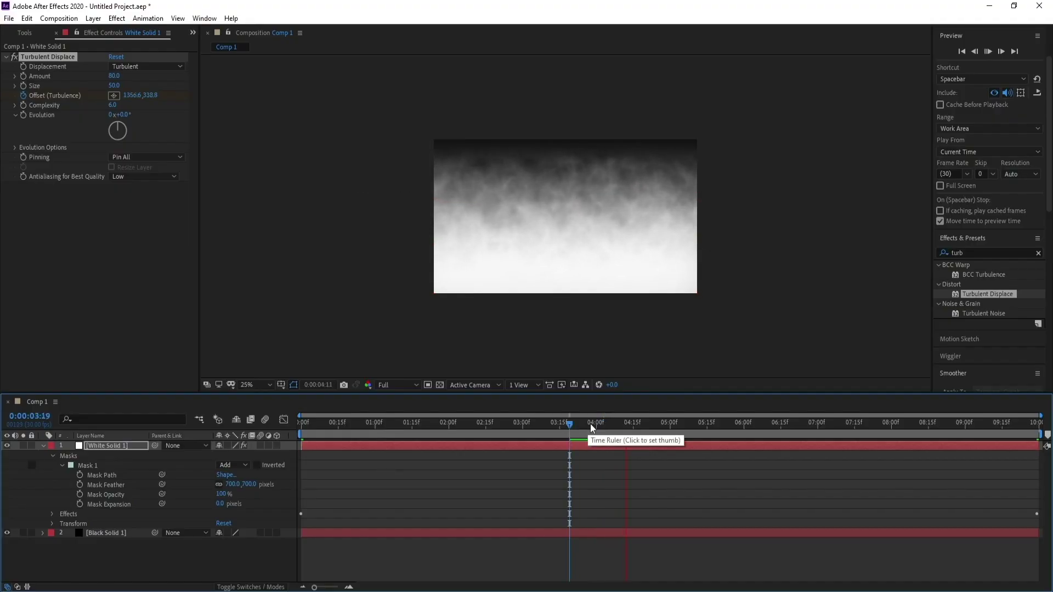
key("space")
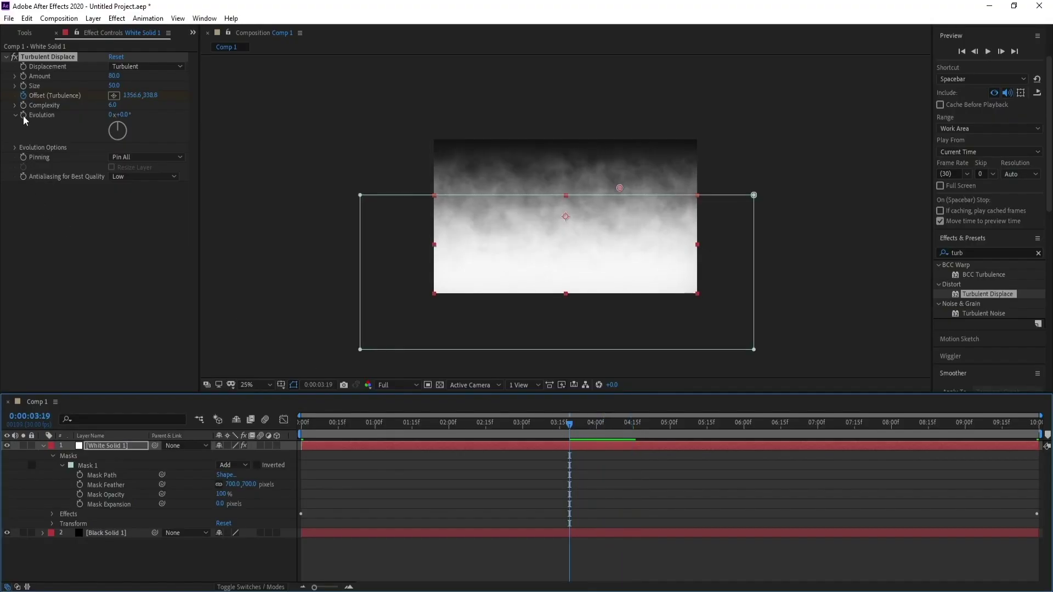
Drive the Evolution property with the expression time*100.
left_click(23, 115, "alt")
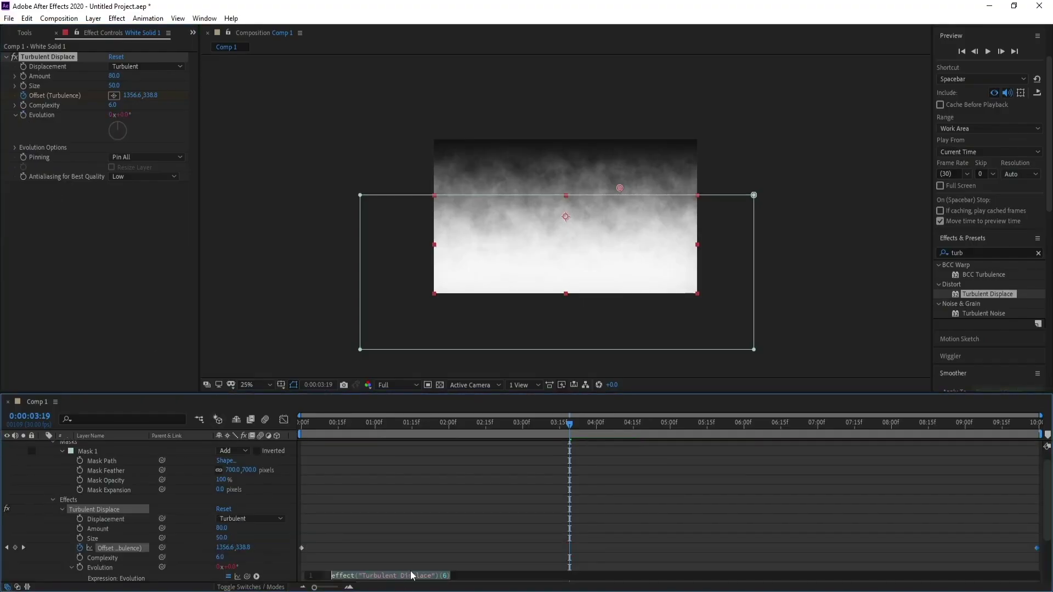
type("time")
key("Escape")
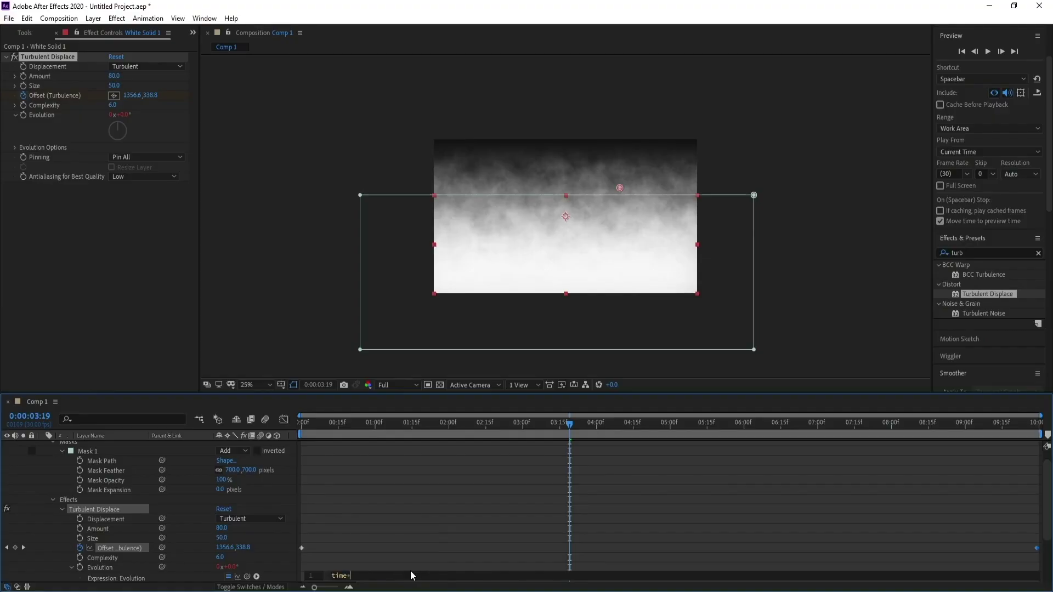
type("100")
left_click(317, 347)
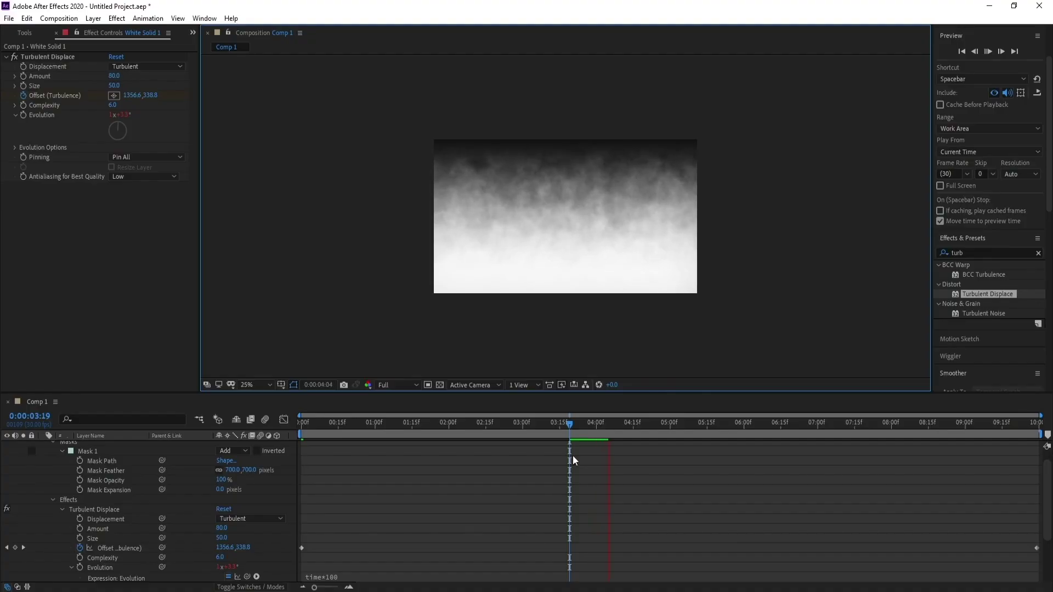
Preview the churning smoke and select the Turbulent Displace effect.
key("space")
left_click(585, 432)
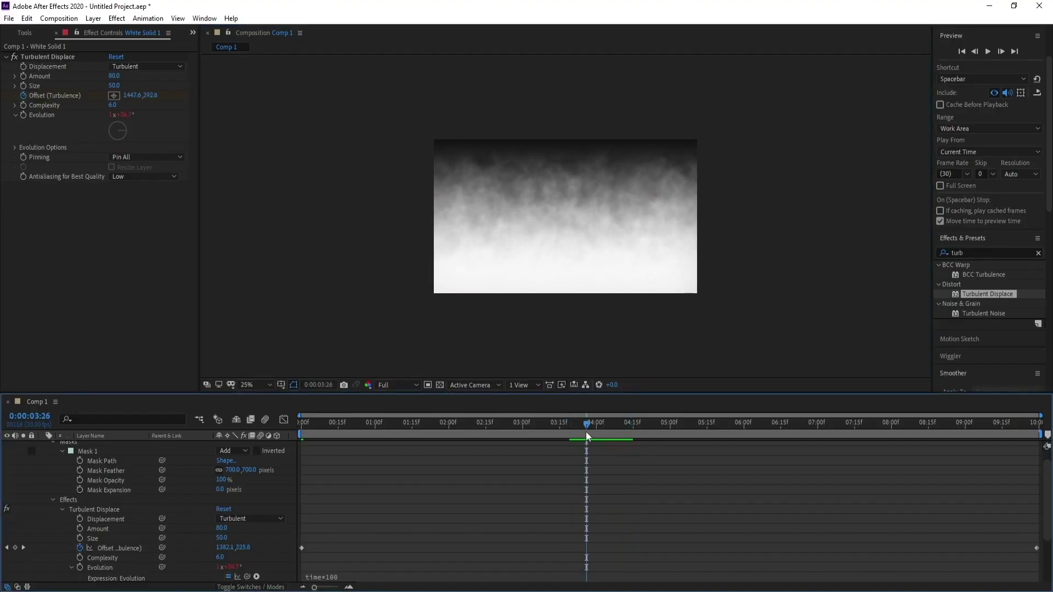
left_click(52, 55)
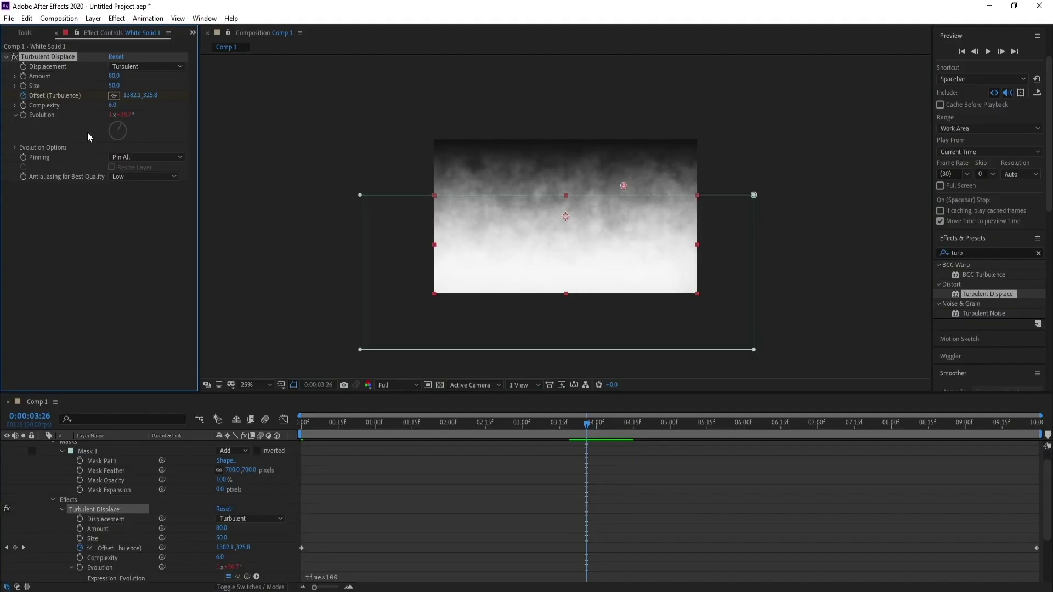
Duplicate Turbulent Displace and set the copy's displacement to Turbulent Smoother.
key("ctrl+d")
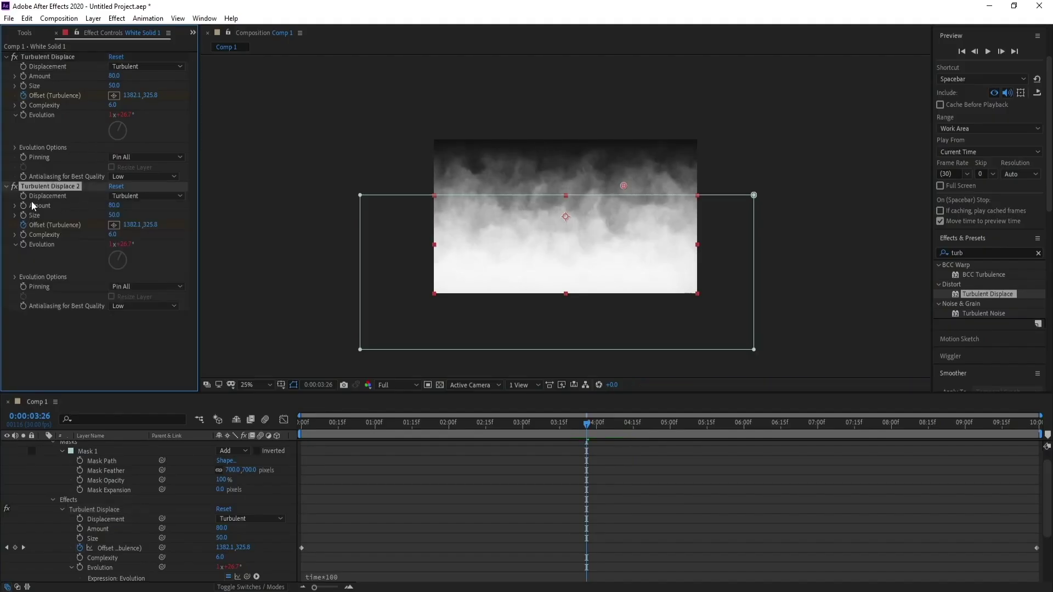
left_click(127, 196)
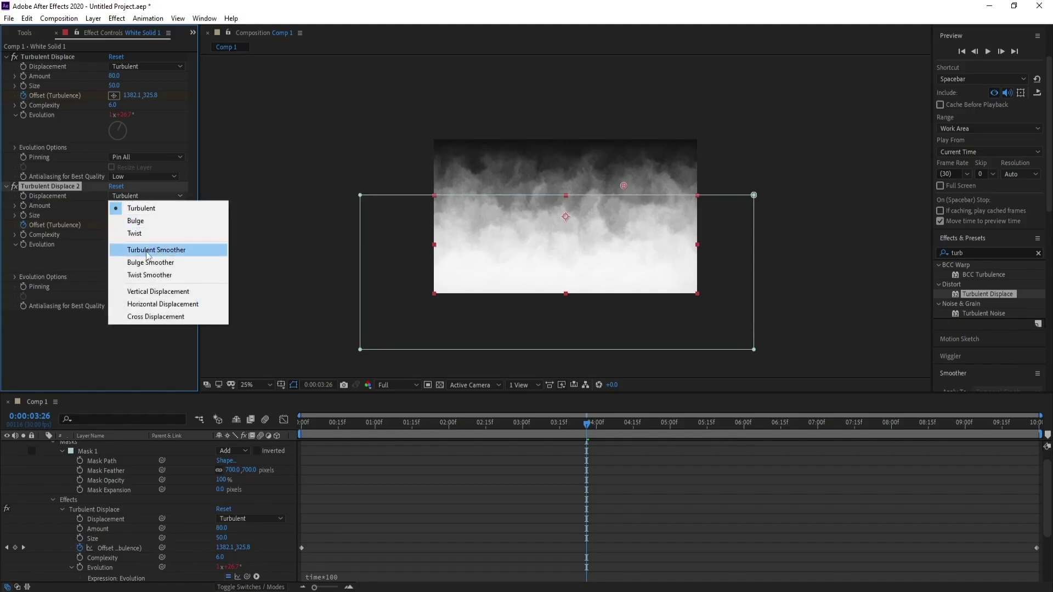
left_click(189, 250)
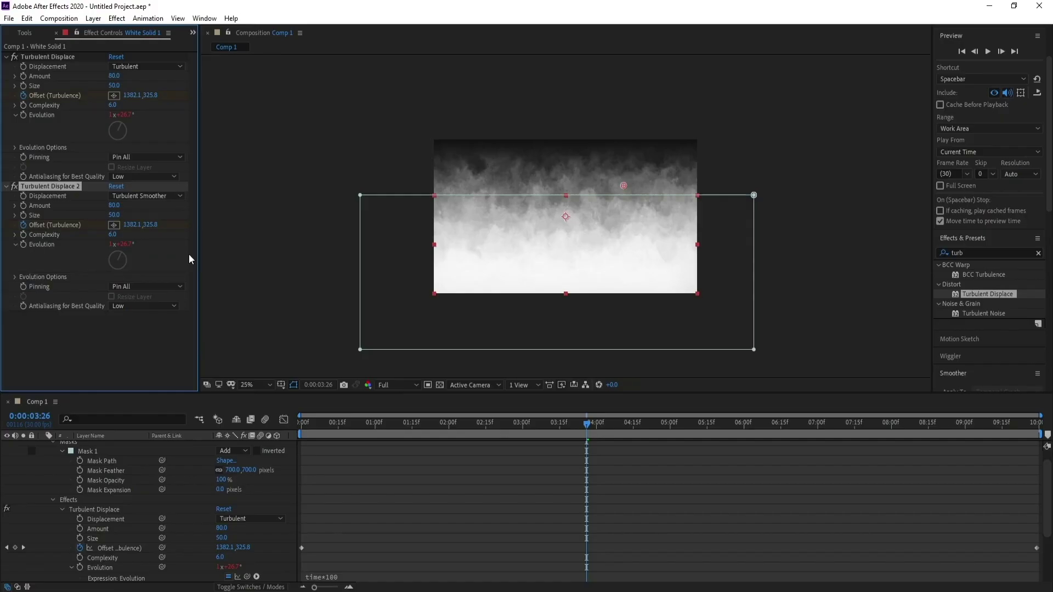
Give Turbulent Displace 2 Amount 20 and Size 70, then preview.
left_click_drag(115, 206, 97, 213)
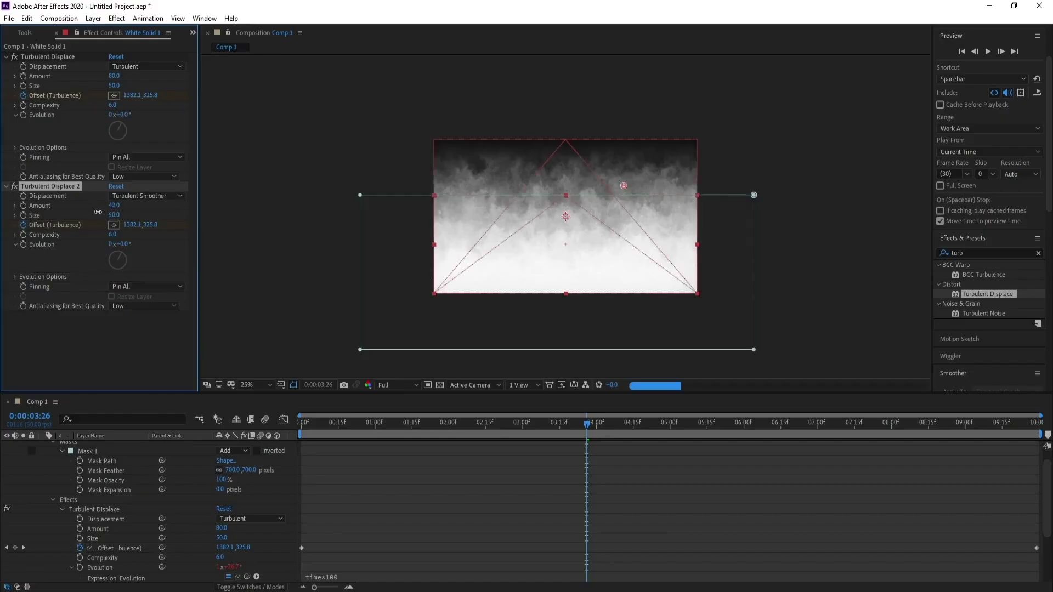
left_click(116, 206)
type("0")
key("Return")
left_click(116, 215)
left_click(116, 215)
type("70")
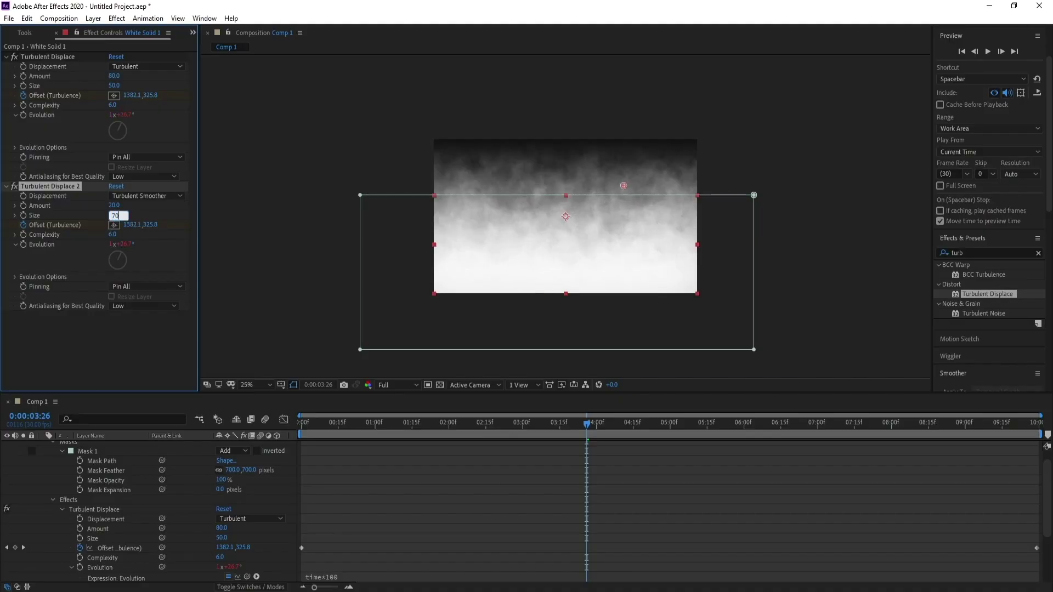
key("Return")
left_click(574, 404)
left_click(583, 423)
Drag the White Solid down to the comp's bottom edge, then check at three seconds.
left_click(92, 451)
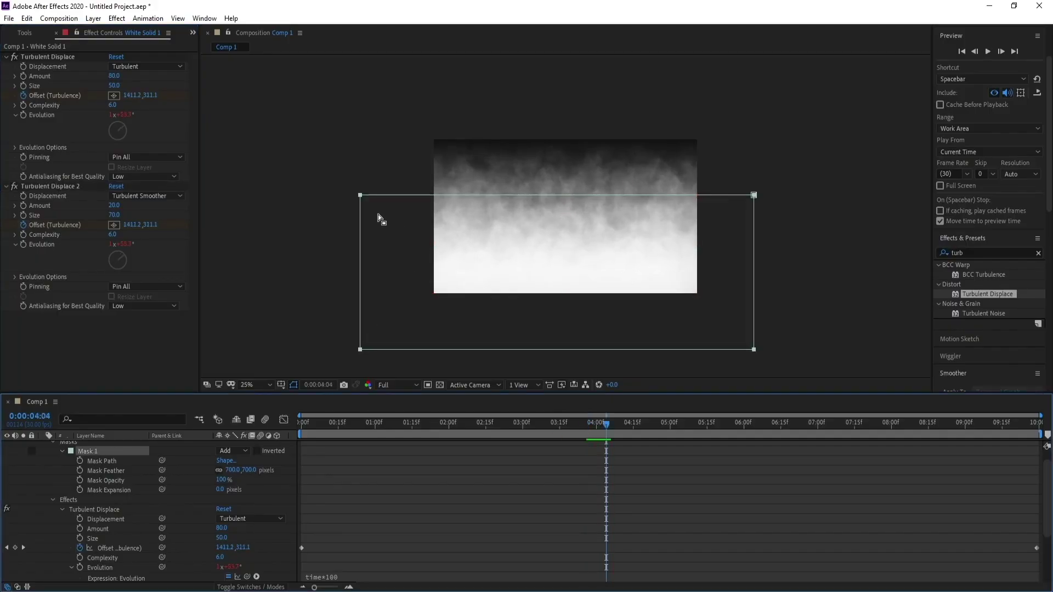
left_click(361, 198)
left_click_drag(590, 243, 593, 295)
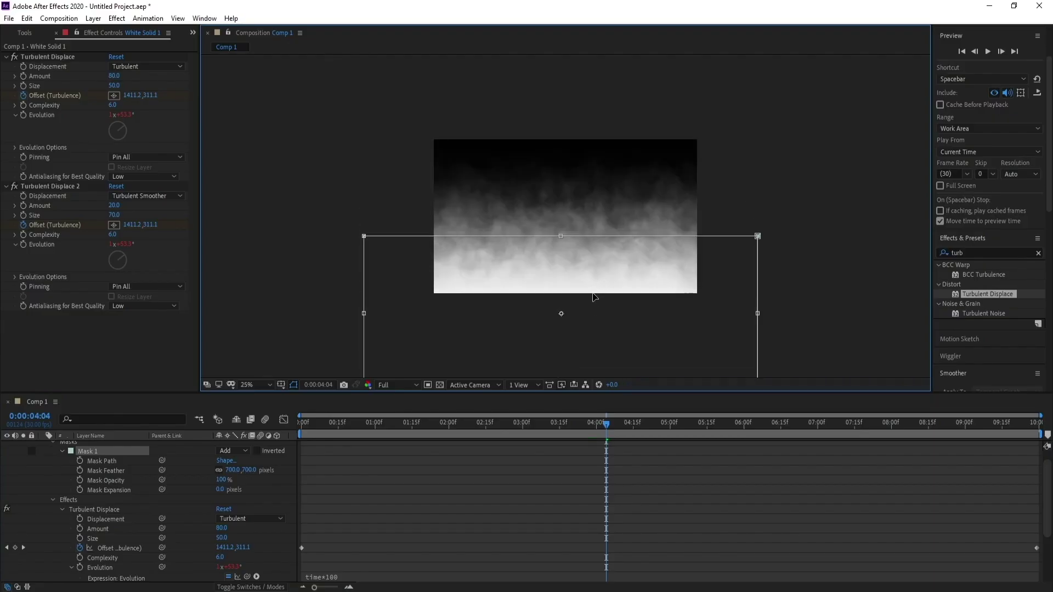
left_click_drag(593, 295, 597, 360)
left_click(536, 422)
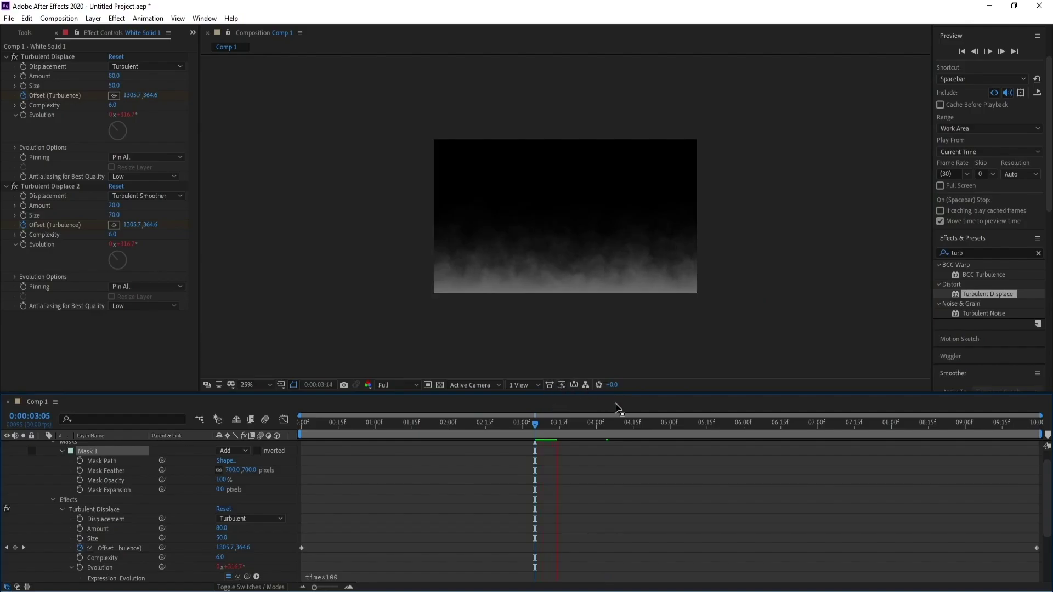
left_click(536, 423)
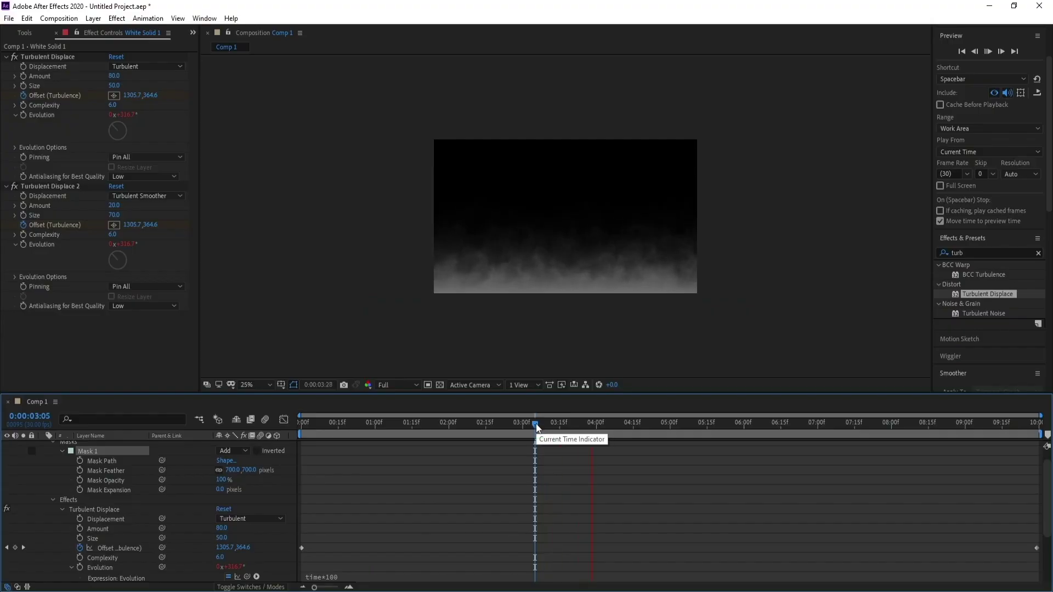
left_click(536, 424)
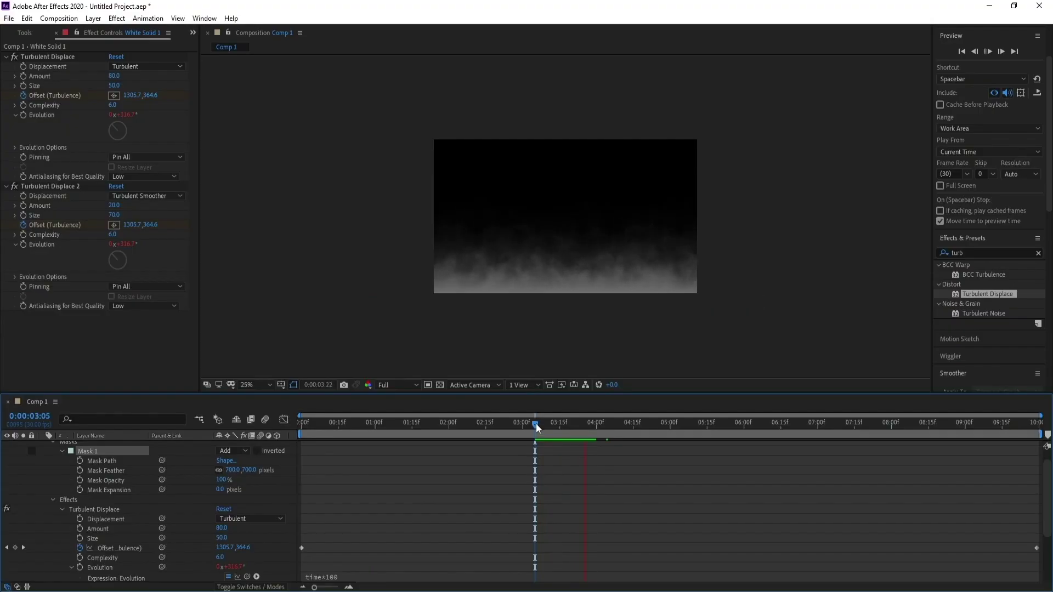